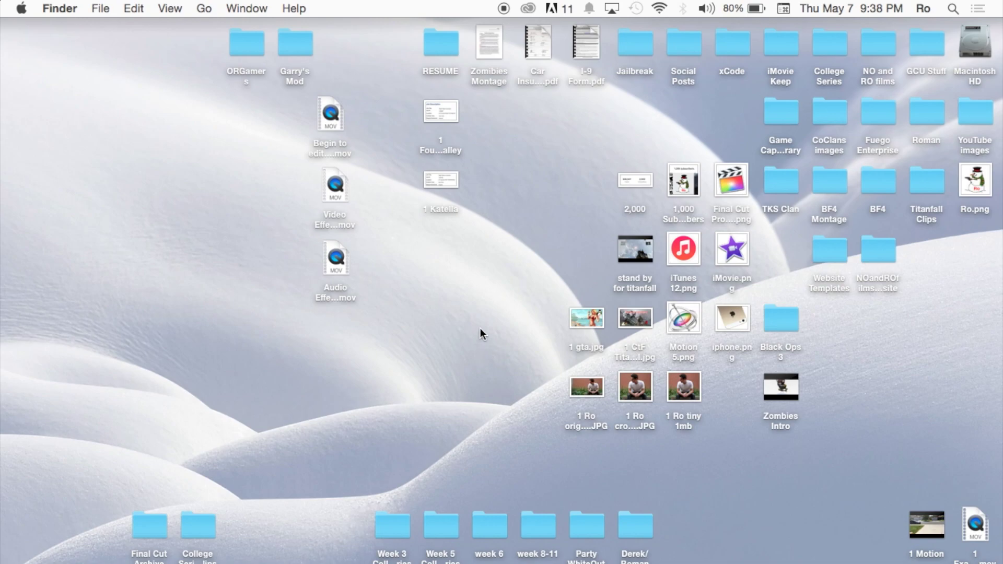
# Launch Final Cut Pro with the 10.2 Tutorial project and move the playhead past the clips' end.
pyautogui.moveTo(2, 235)
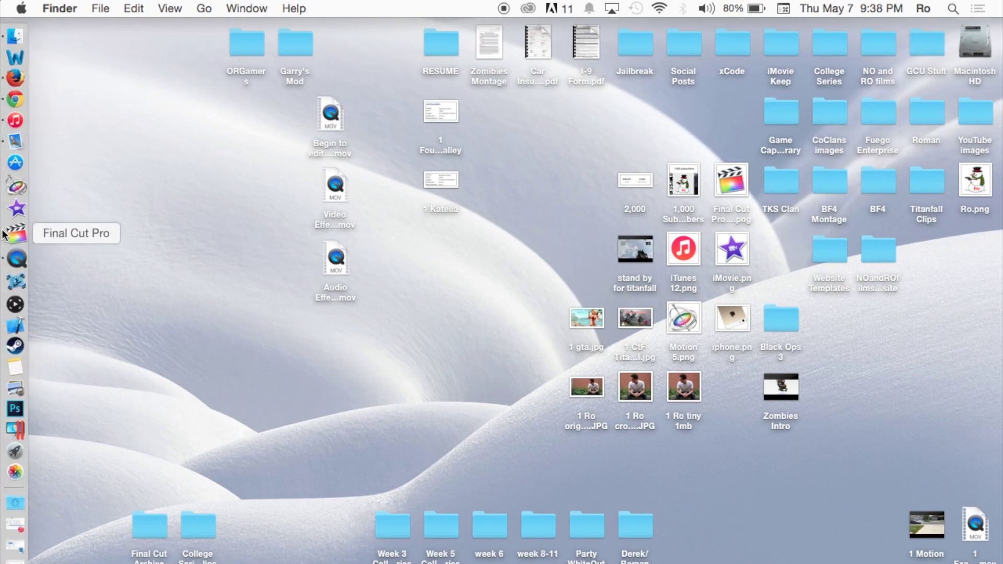
pyautogui.click(14, 236)
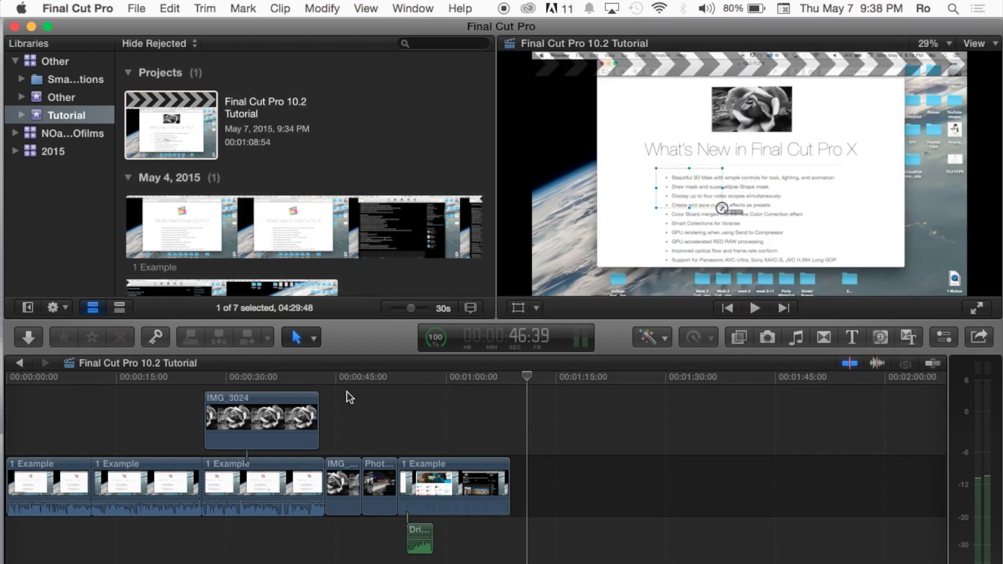
pyautogui.click(341, 406)
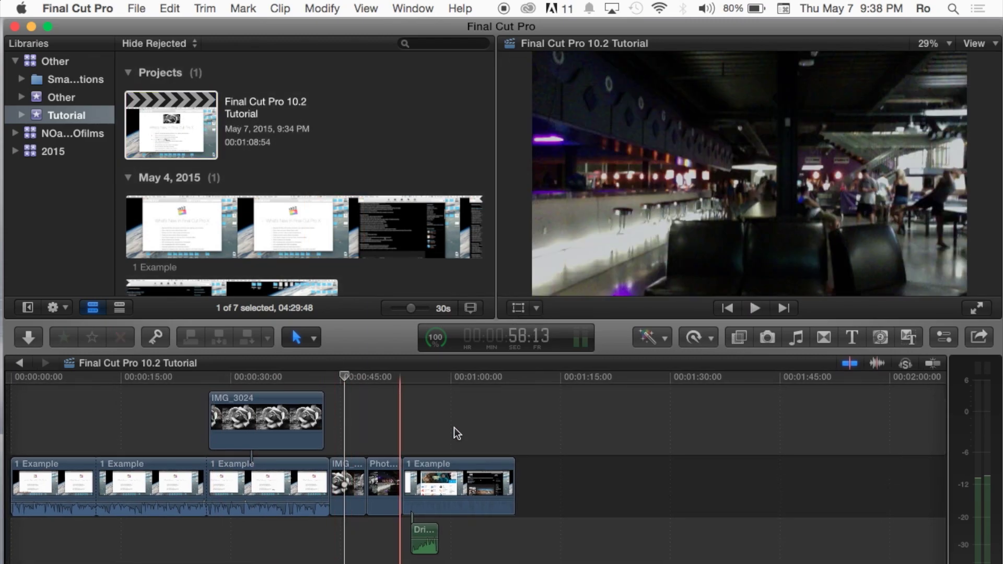
pyautogui.click(478, 426)
pyautogui.click(520, 426)
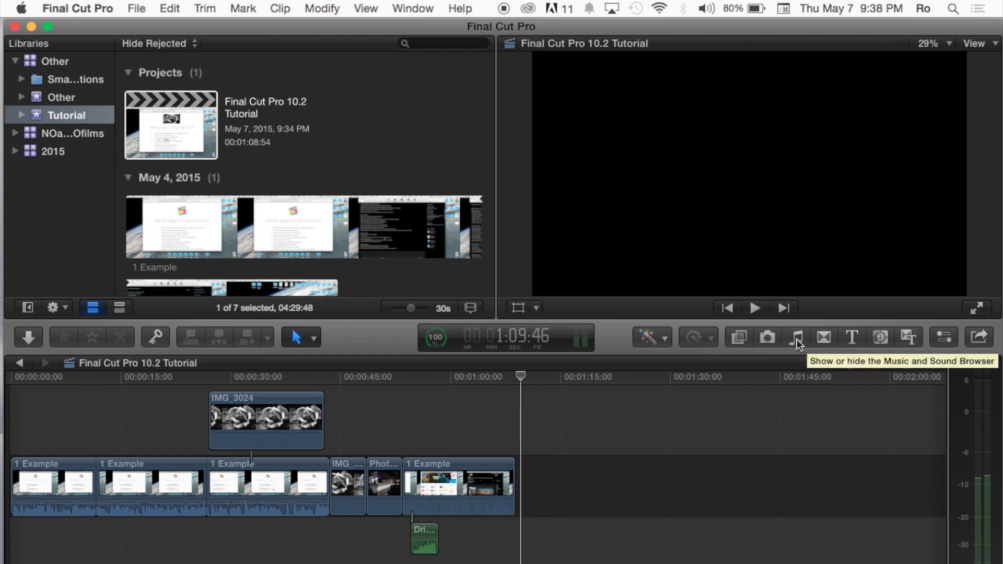
# Open the Music and Sound browser and switch its source to the iLife Jingles sound effects.
pyautogui.click(796, 339)
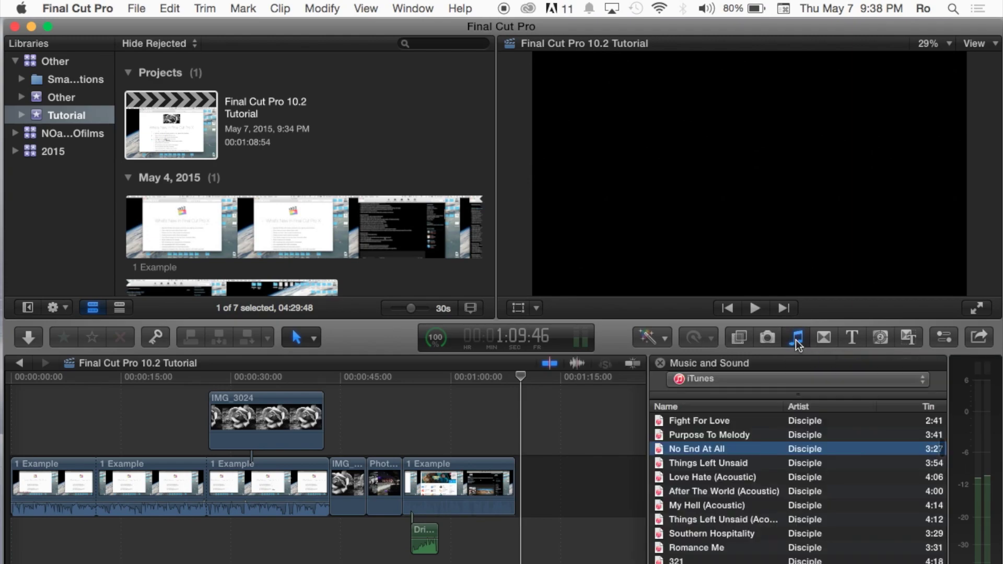
pyautogui.scroll(3, 794, 413)
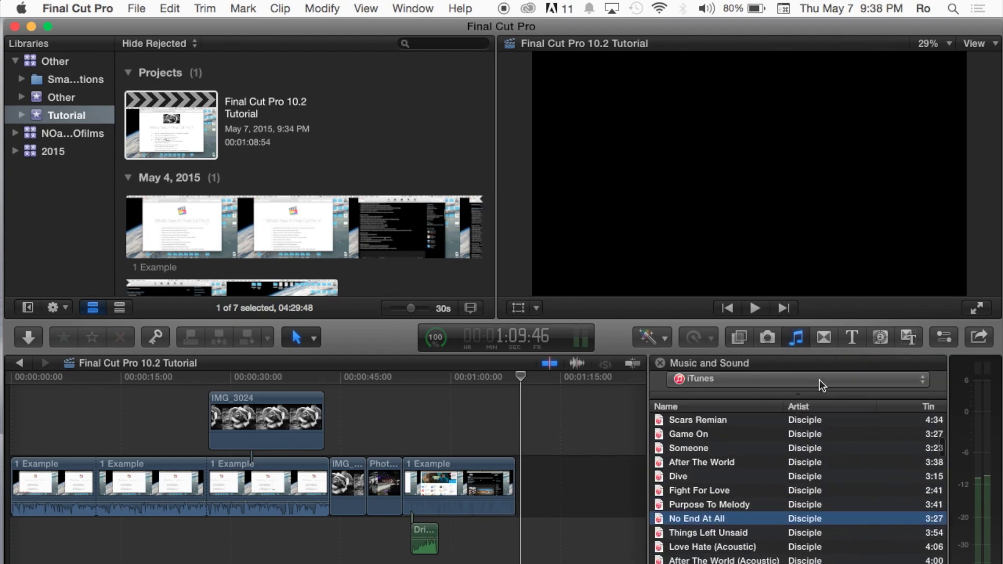
pyautogui.click(819, 379)
pyautogui.scroll(5, 825, 314)
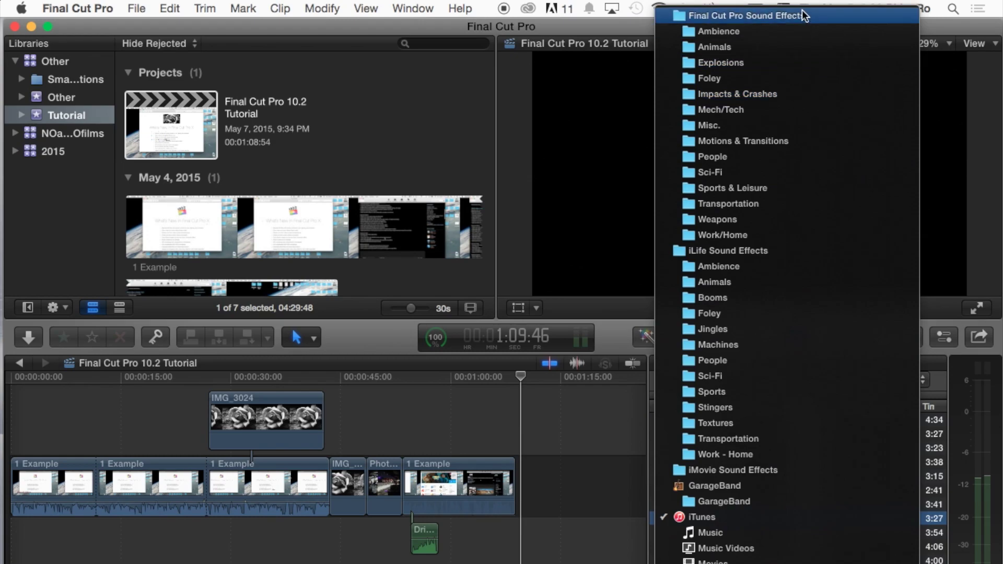
pyautogui.scroll(-3, 801, 213)
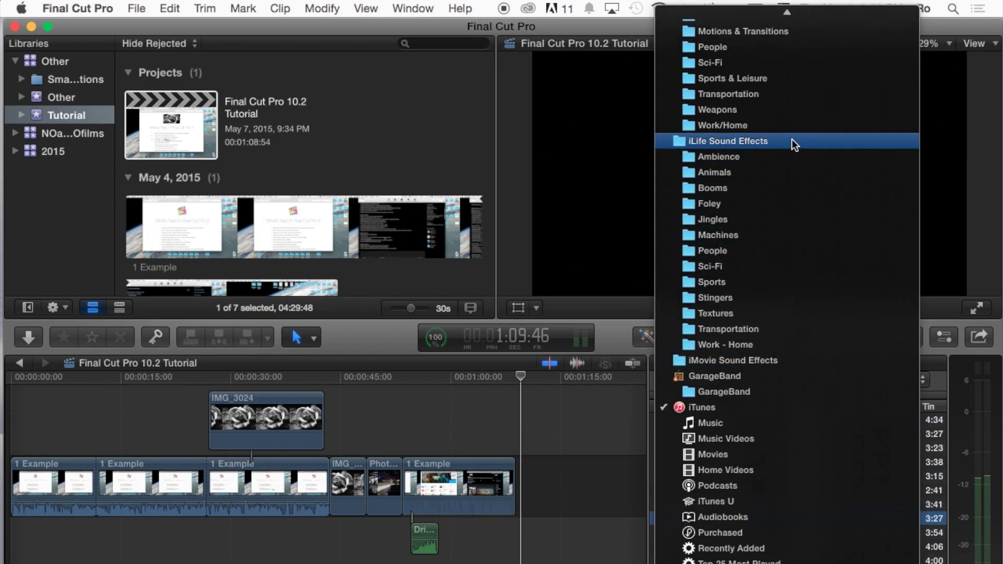
pyautogui.click(759, 219)
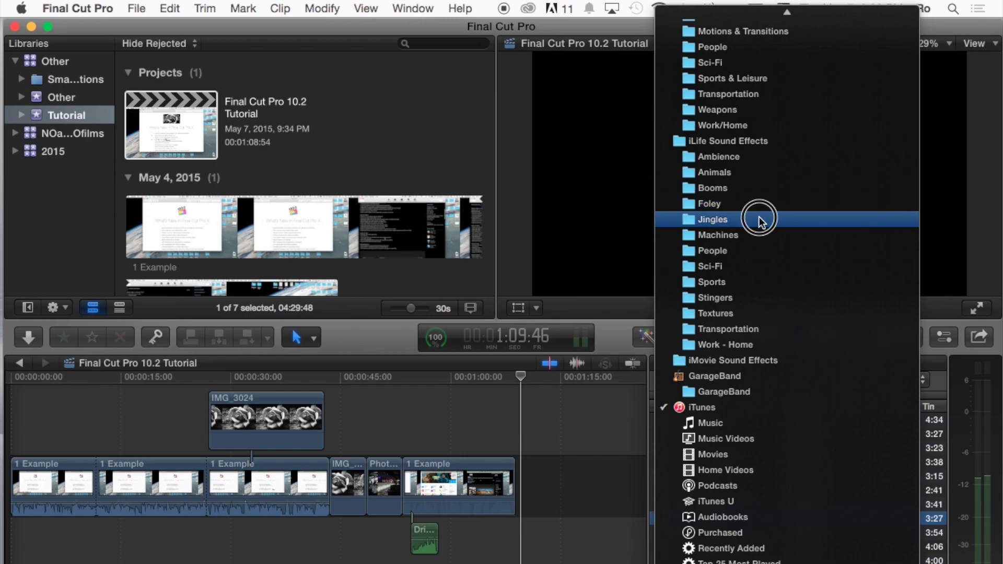
pyautogui.scroll(-5, 740, 440)
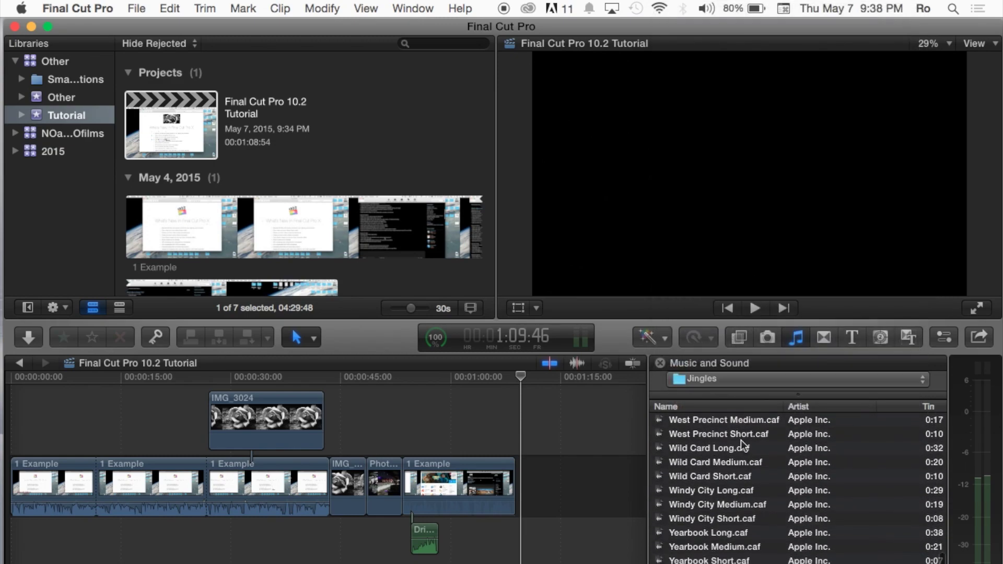
pyautogui.scroll(5, 740, 439)
pyautogui.scroll(-5, 741, 440)
pyautogui.scroll(8, 743, 449)
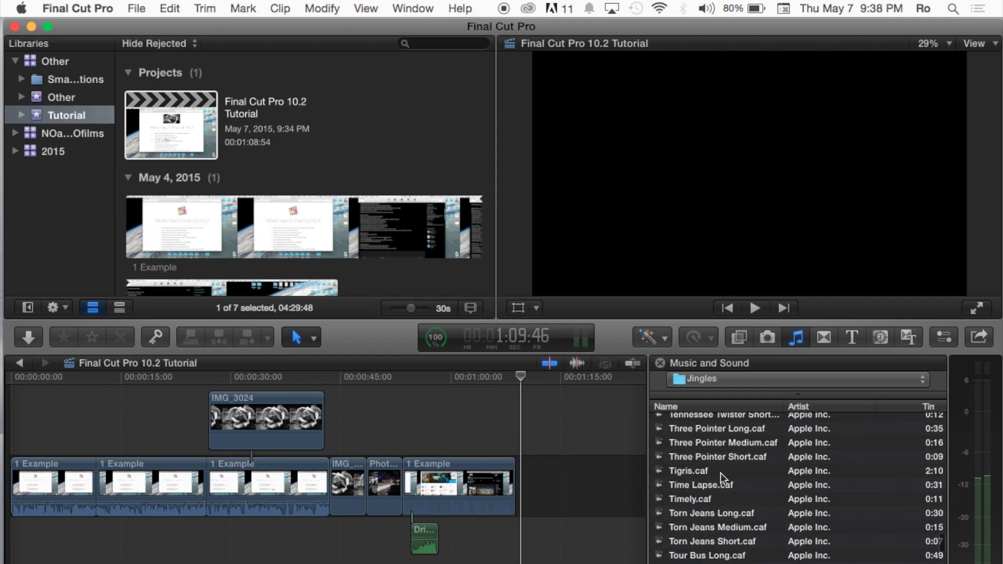
# Select Swing City Long.caf and play a preview of it.
pyautogui.click(727, 465)
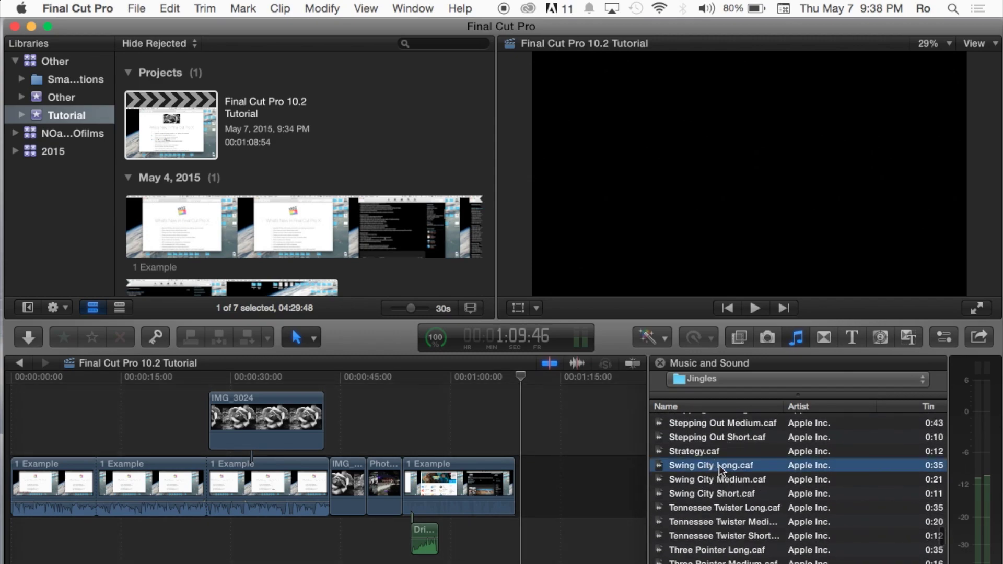
pyautogui.press('space')
pyautogui.scroll(-6, 719, 465)
pyautogui.scroll(15, 718, 465)
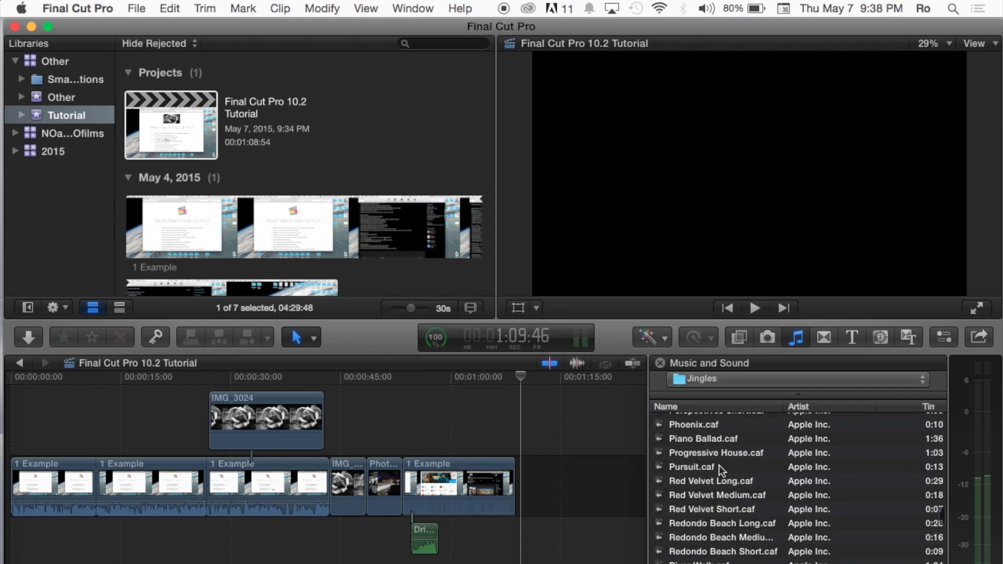
pyautogui.scroll(-10, 718, 465)
pyautogui.scroll(-8, 721, 470)
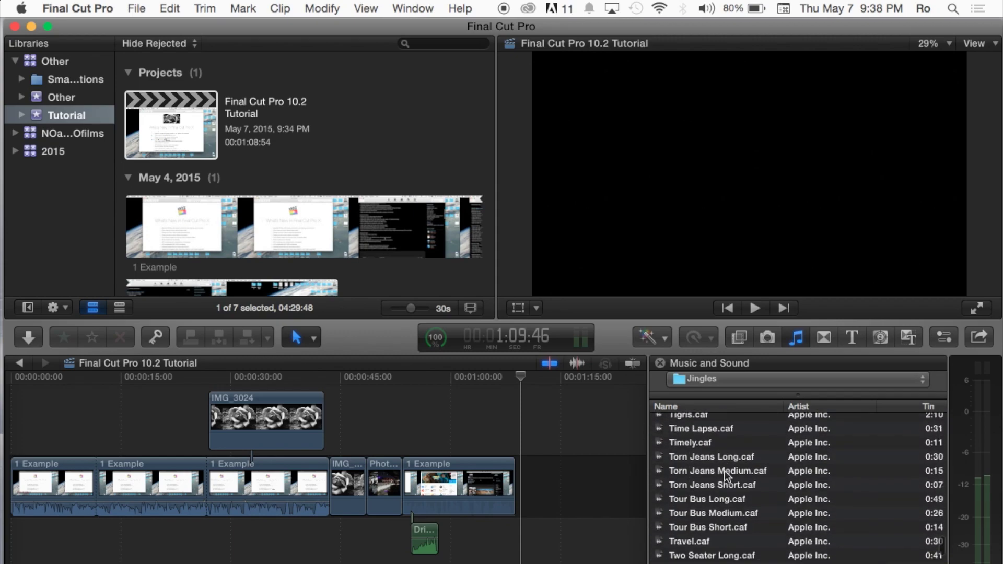
pyautogui.scroll(1, 725, 472)
pyautogui.scroll(-1, 724, 471)
pyautogui.scroll(1, 725, 471)
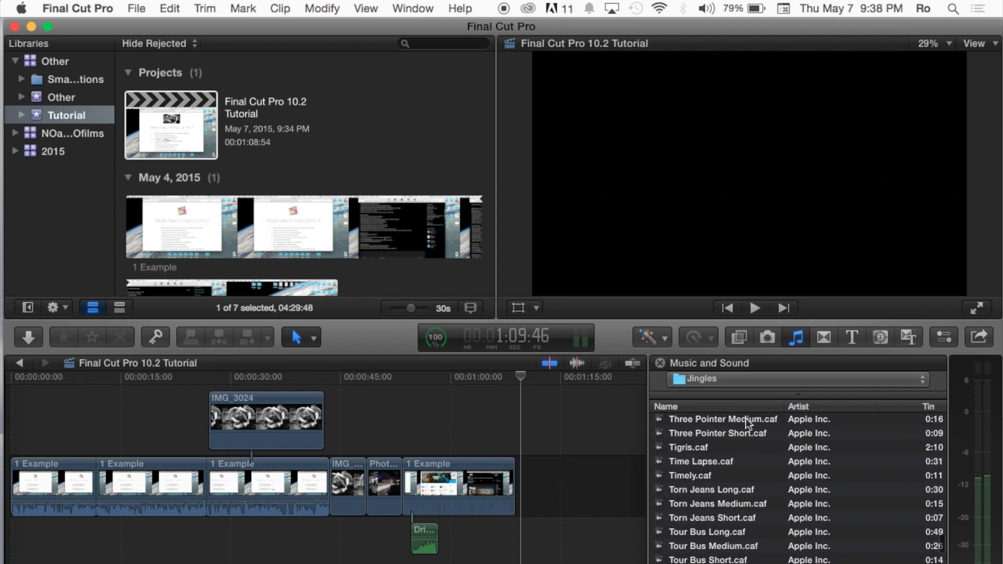
# Switch the Music and Sound source back to the iTunes song library.
pyautogui.click(768, 385)
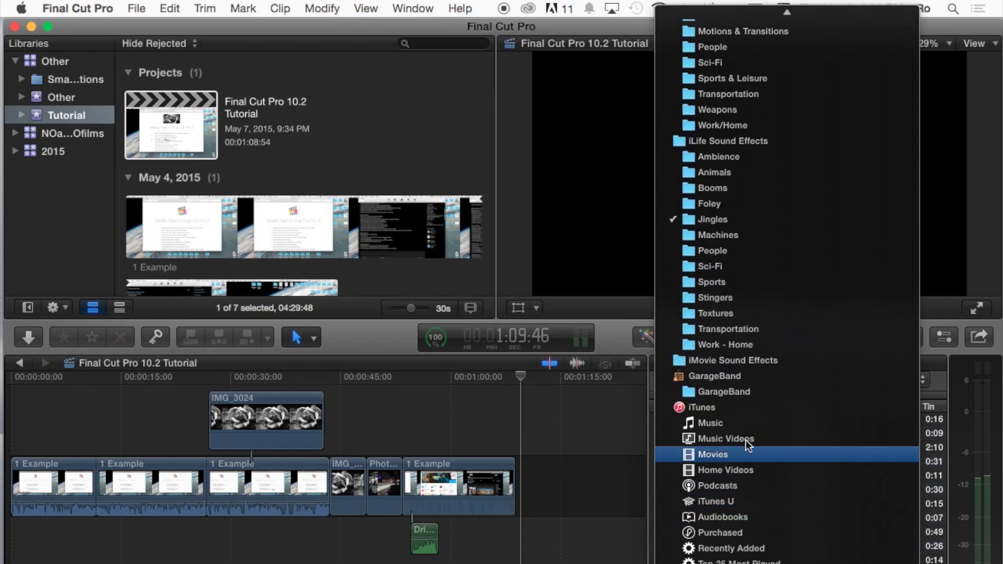
pyautogui.click(748, 408)
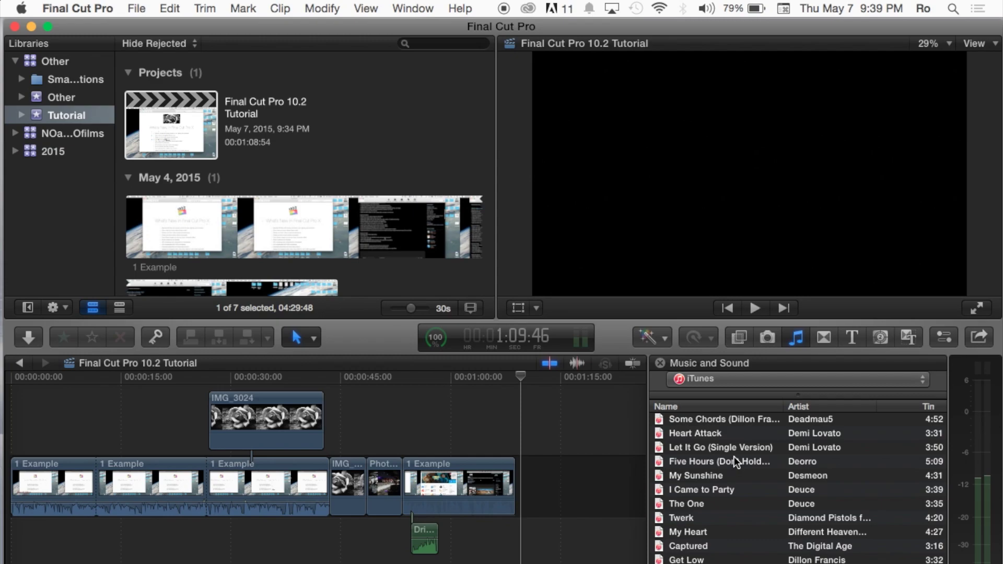
pyautogui.scroll(-2, 722, 451)
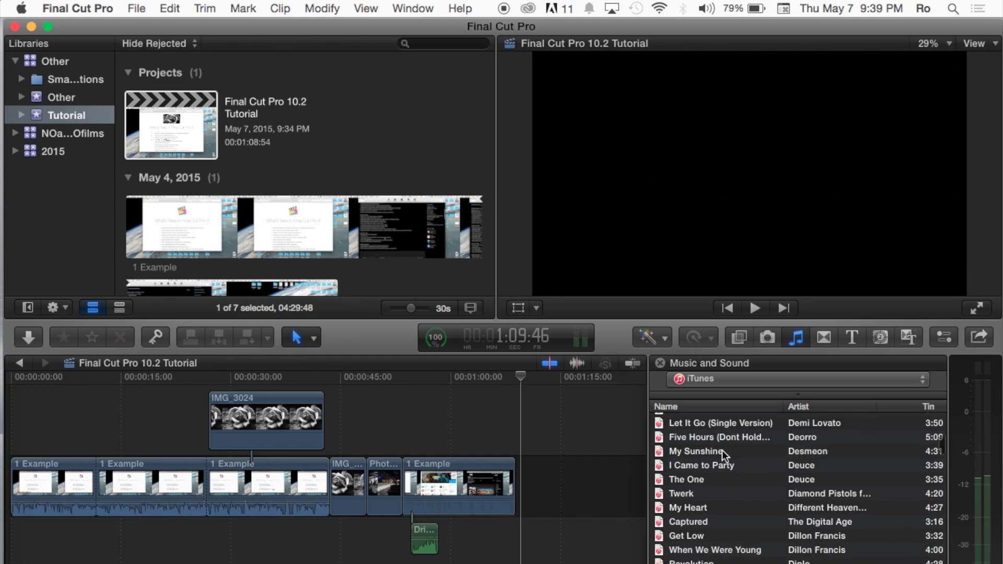
pyautogui.scroll(3, 721, 451)
pyautogui.scroll(2, 722, 451)
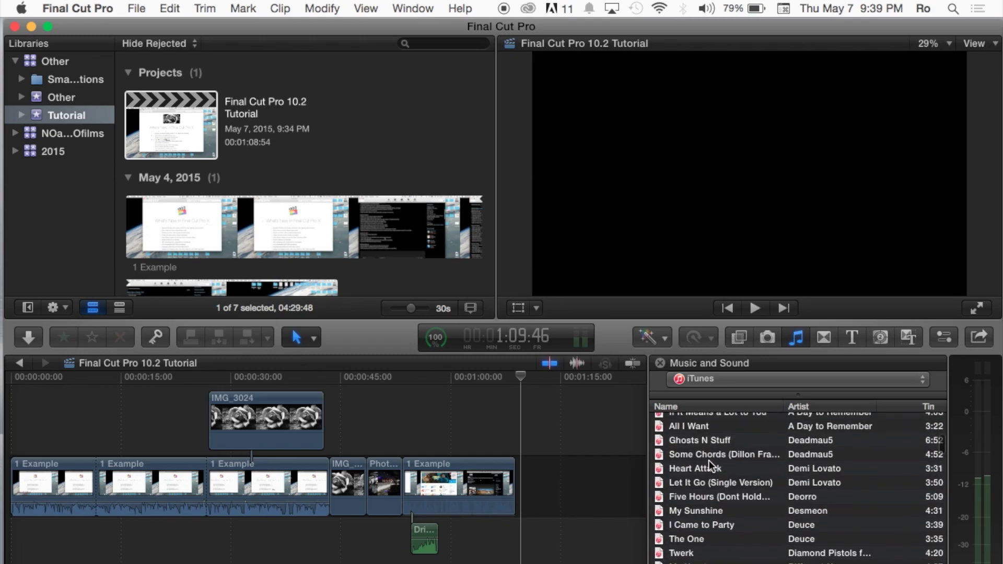
# Find the song Game On in the iTunes list and preview it.
pyautogui.click(706, 442)
pyautogui.scroll(10, 698, 438)
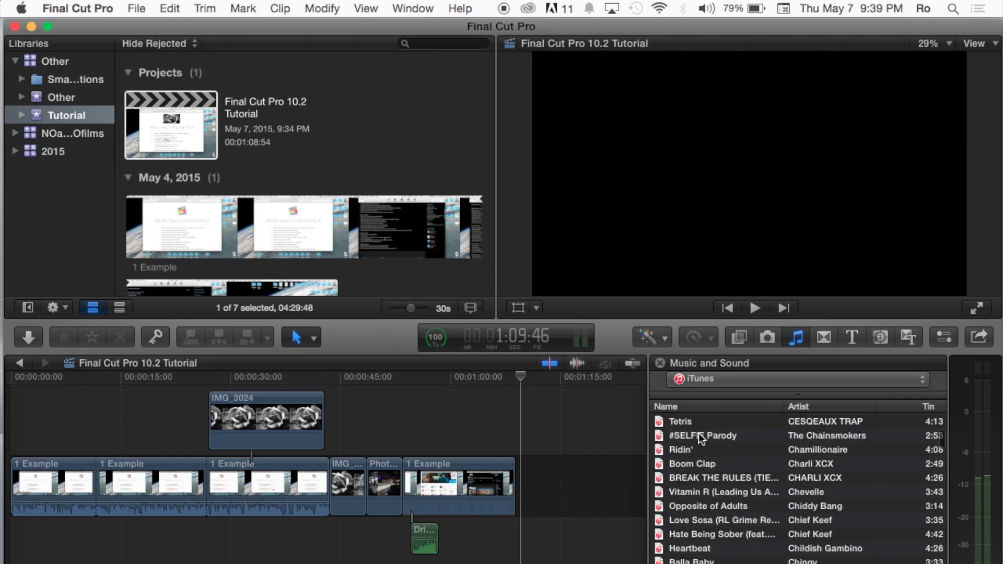
pyautogui.scroll(-10, 699, 433)
pyautogui.scroll(-1, 699, 434)
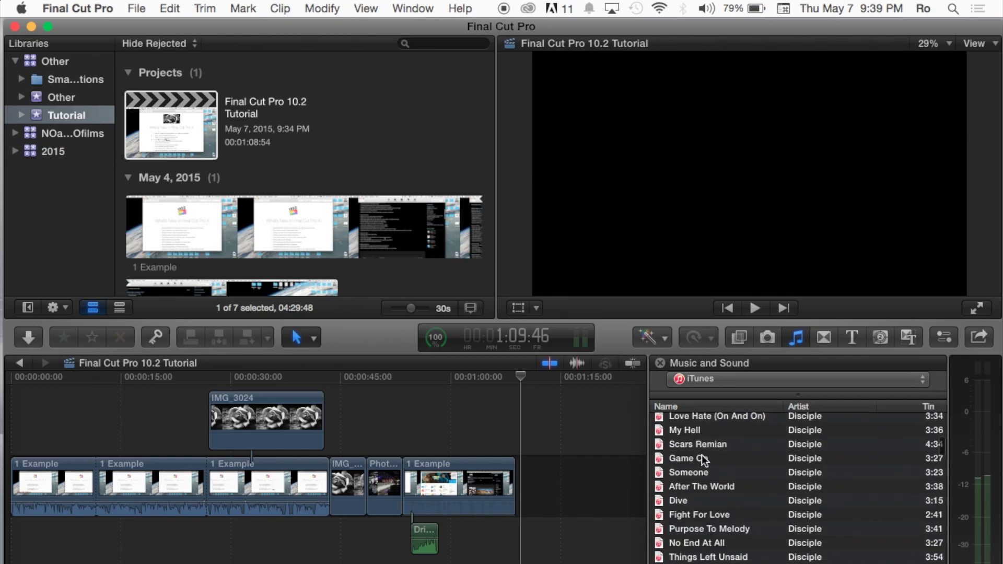
pyautogui.click(717, 457)
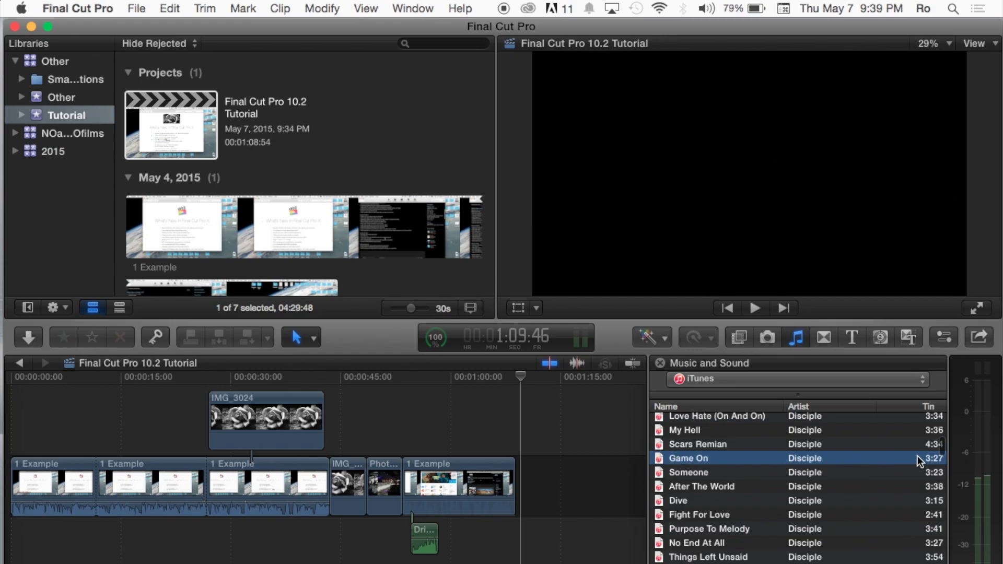
pyautogui.doubleClick(701, 460)
pyautogui.press('space')
# Drag Game On into the timeline beneath the video clips as a connected audio clip.
pyautogui.moveTo(697, 458); pyautogui.dragTo(470, 533)
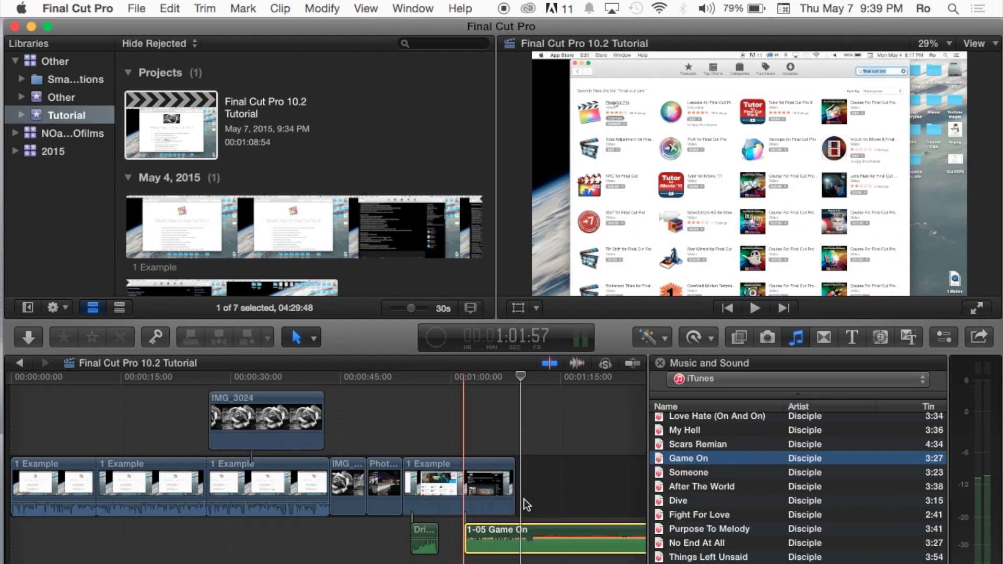
pyautogui.hscroll(10, 501, 446)
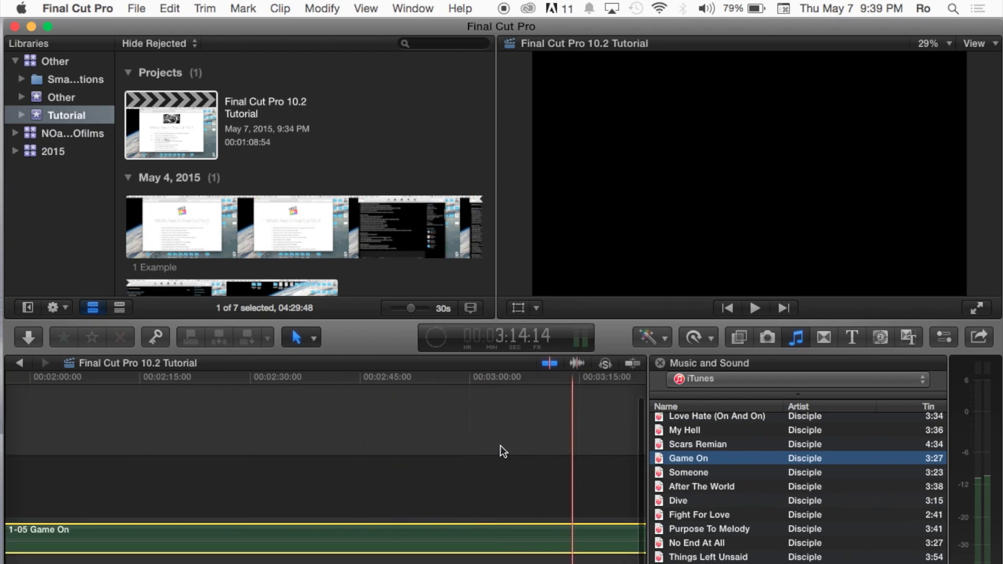
pyautogui.hscroll(3, 385, 463)
pyautogui.hscroll(-10, 385, 463)
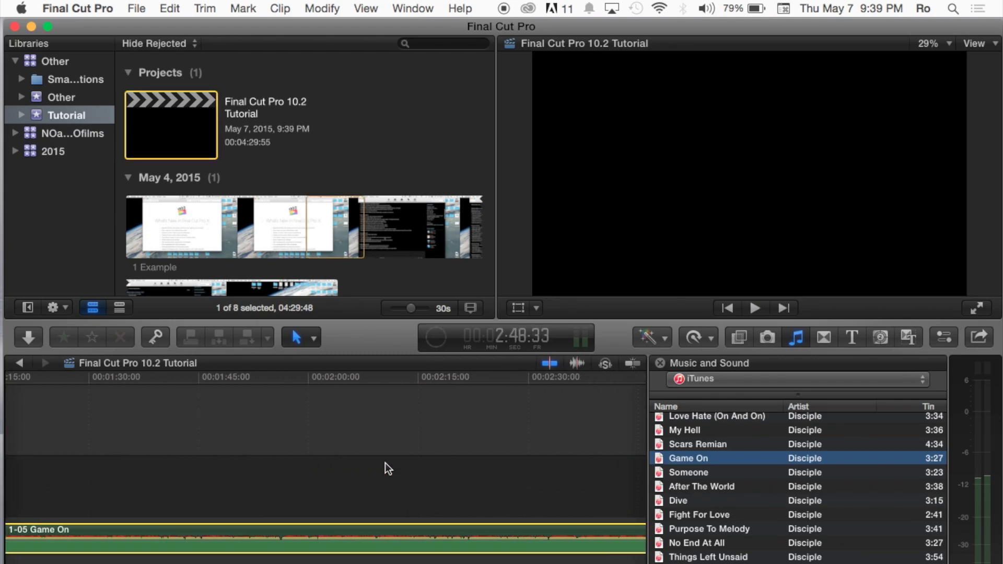
# Add a volume keyframe on Game On near 1:18 and lower the level to -2 dB.
pyautogui.hscroll(-5, 281, 470)
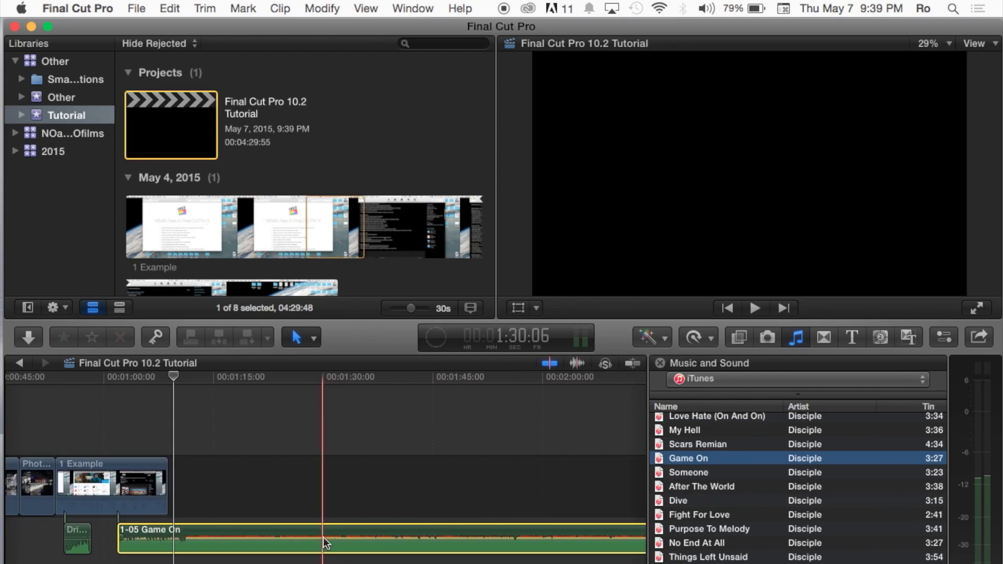
pyautogui.click(297, 375)
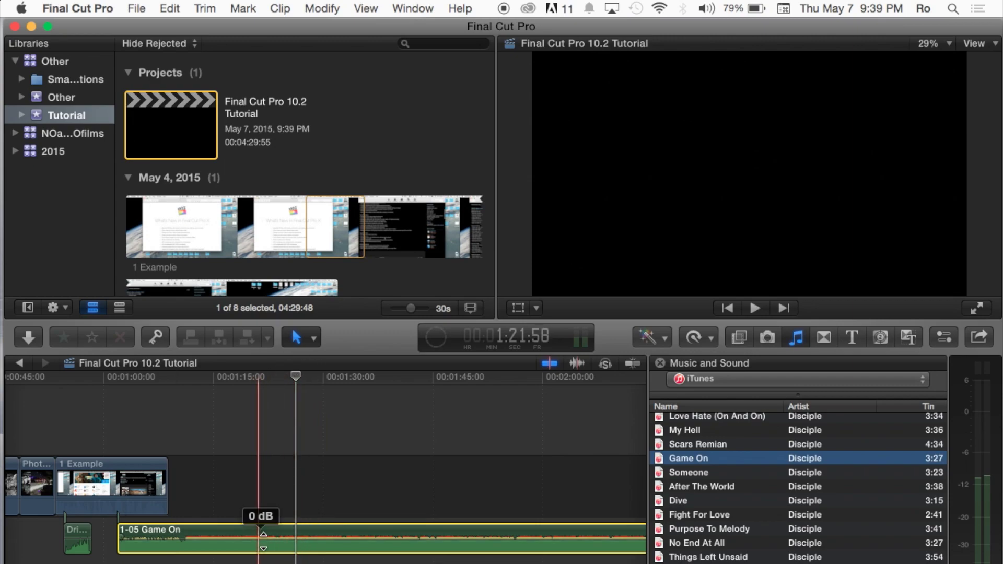
pyautogui.keyDown('alt'); pyautogui.click(267, 541); pyautogui.keyUp('alt')
pyautogui.moveTo(266, 543); pyautogui.dragTo(267, 543)
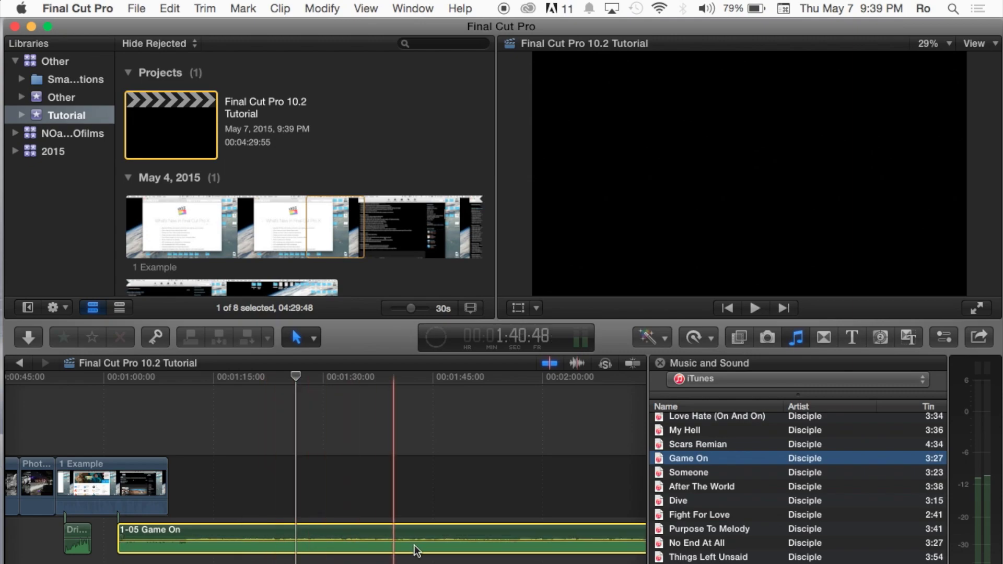
# Play the music and drop the volume after the keyframe to -3 dB.
pyautogui.click(234, 462)
pyautogui.hscroll(-2, 234, 468)
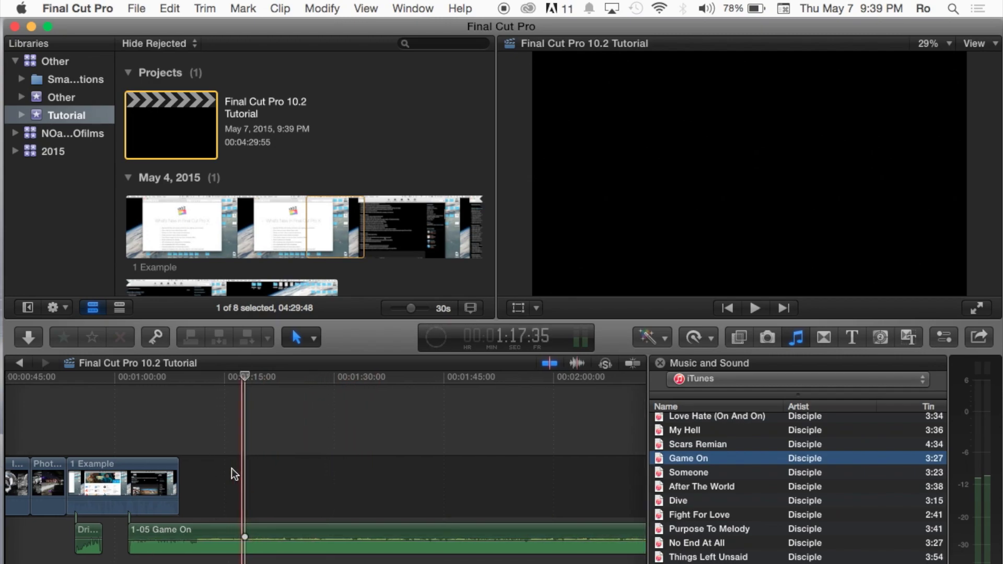
pyautogui.press('space')
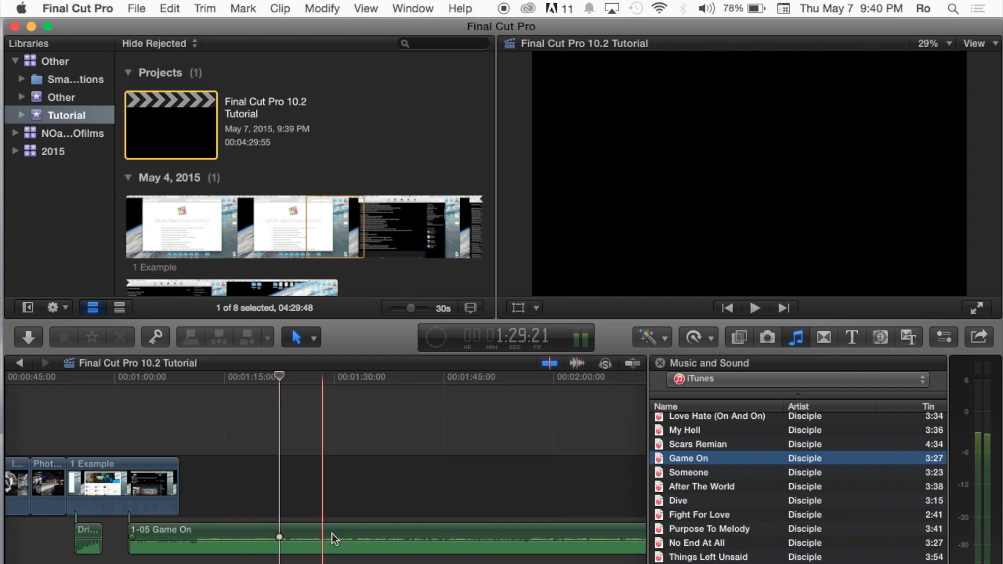
pyautogui.moveTo(314, 539); pyautogui.dragTo(295, 543)
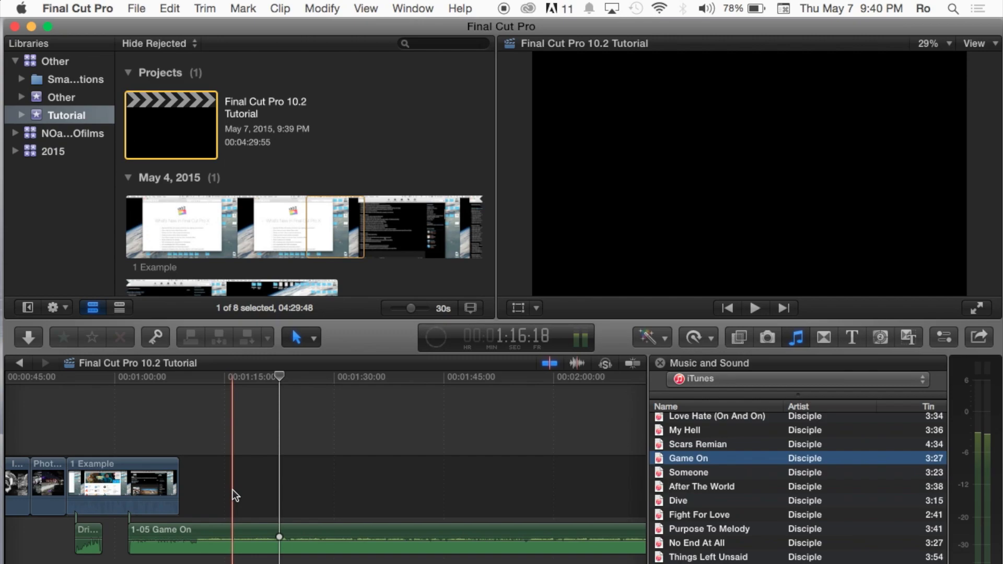
pyautogui.click(272, 455)
pyautogui.hscroll(2, 186, 479)
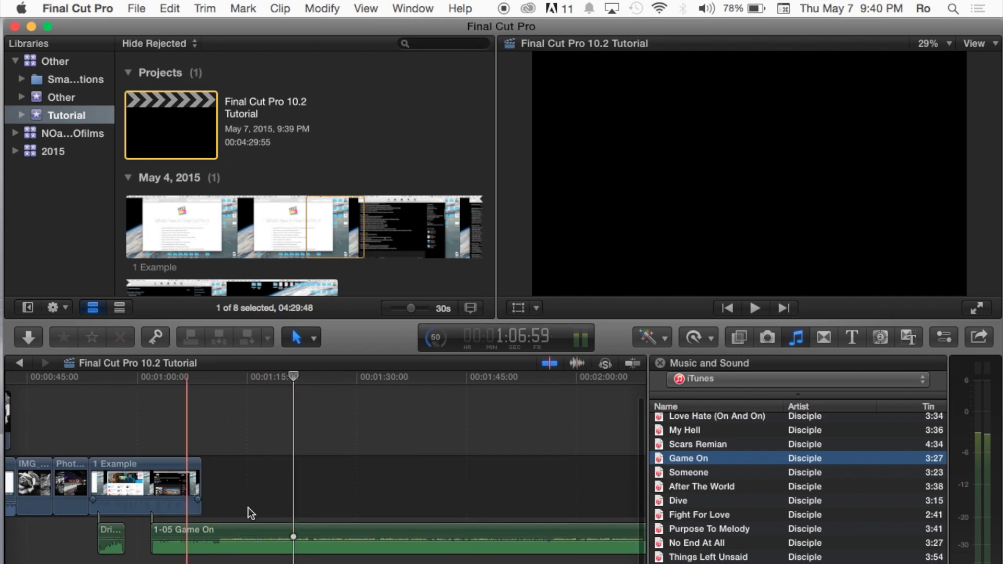
# Trim Game On's start to line up with the end of the video clips and preview it.
pyautogui.hscroll(10, 279, 521)
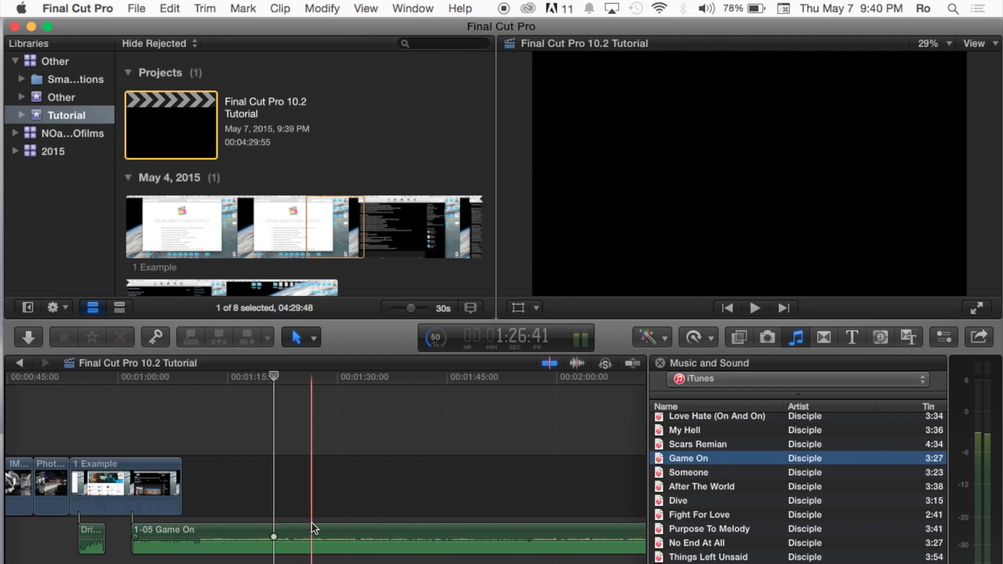
pyautogui.click(277, 480)
pyautogui.press('space')
pyautogui.press('space')
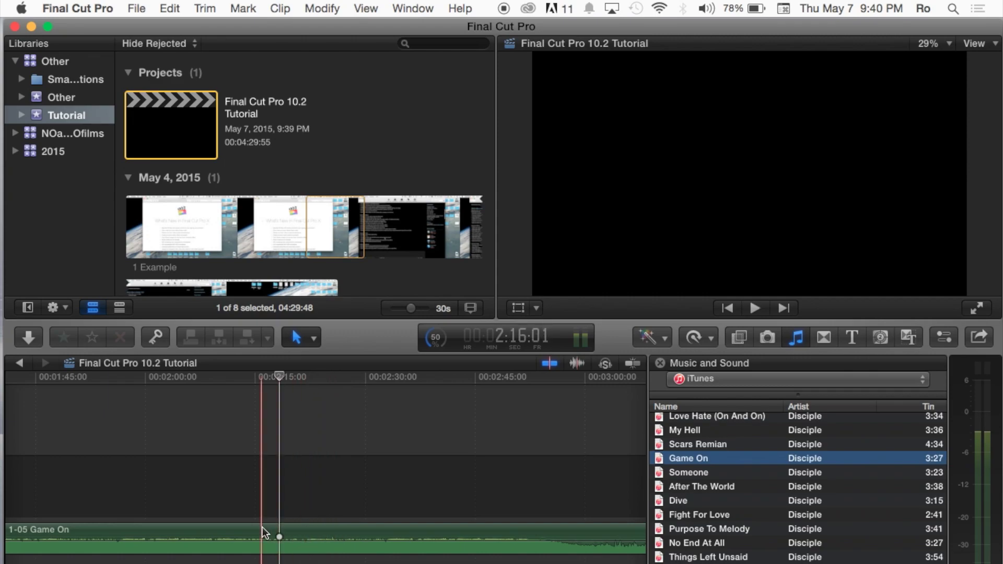
pyautogui.hscroll(-3, 267, 529)
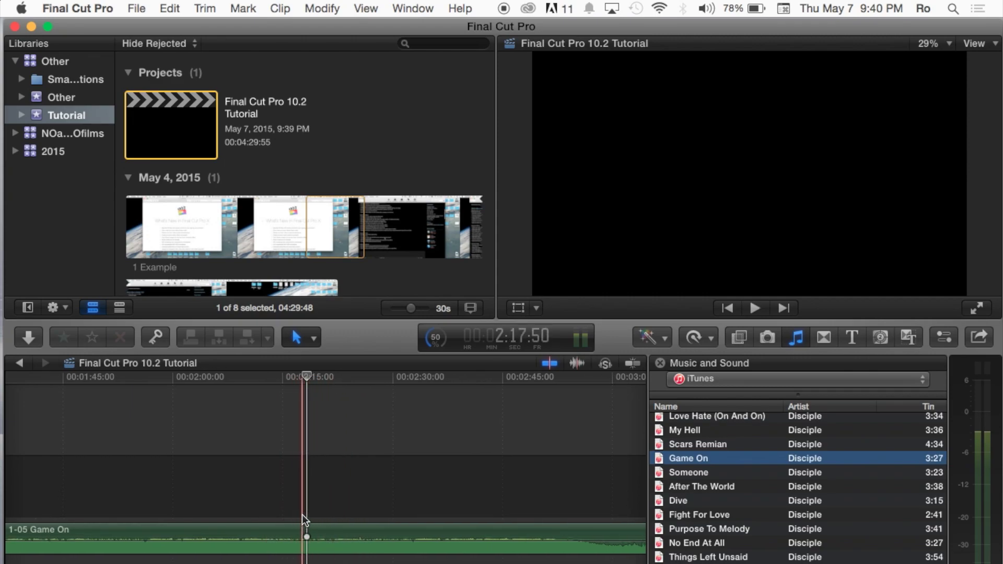
pyautogui.hscroll(-20, 302, 515)
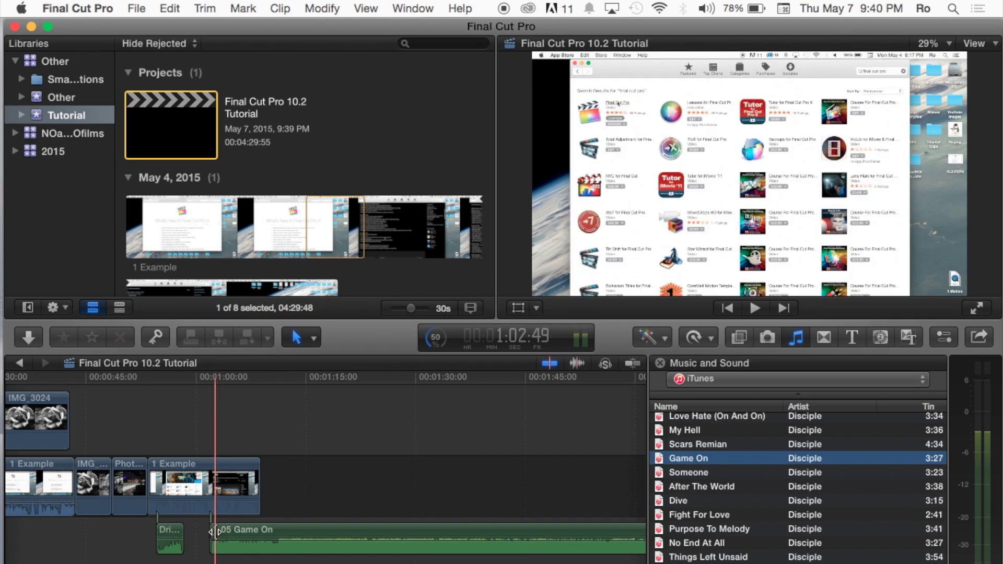
pyautogui.moveTo(212, 529); pyautogui.dragTo(409, 532)
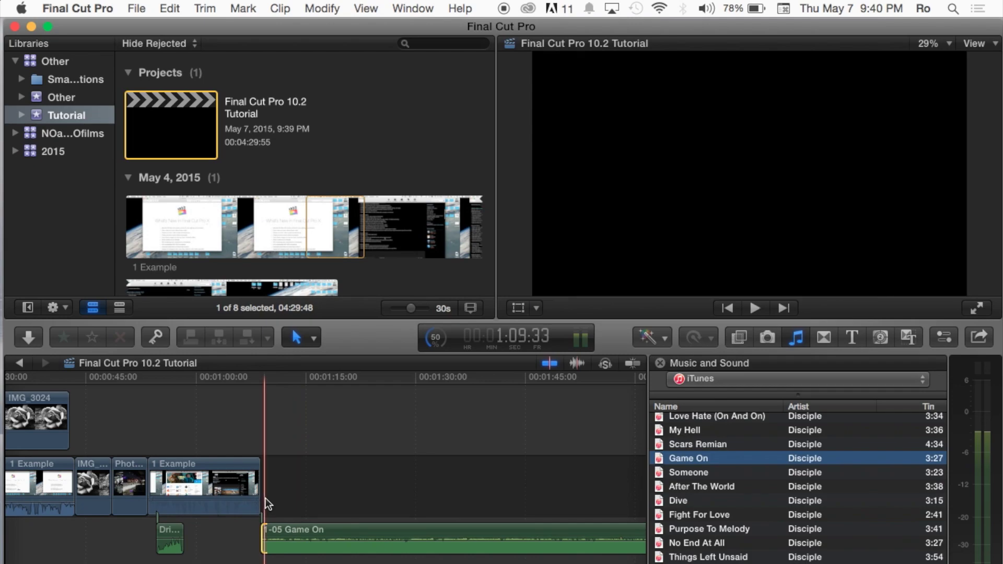
pyautogui.press('space')
pyautogui.press('space')
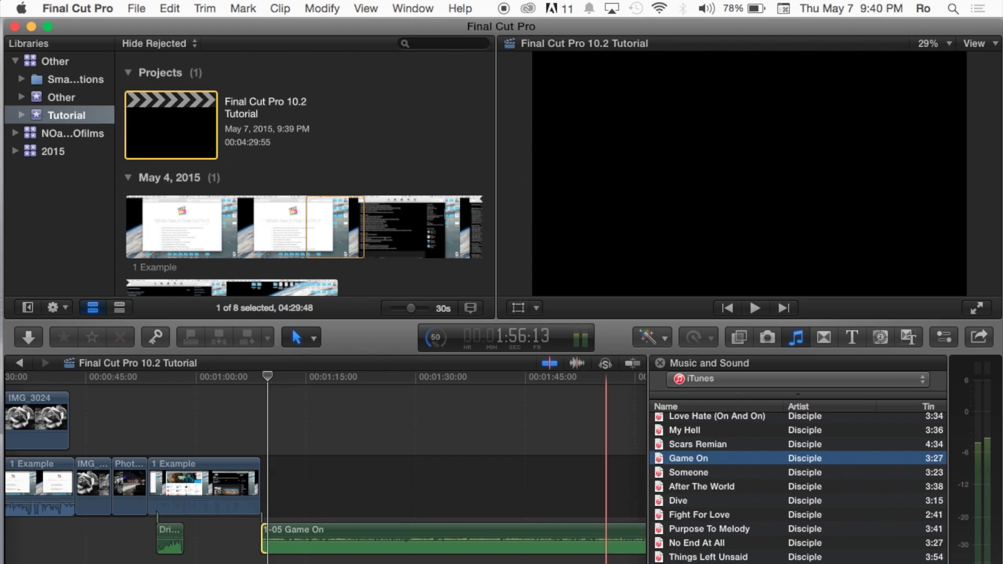
# Enable audio skimming in the timeline and select the Game On clip.
pyautogui.click(578, 364)
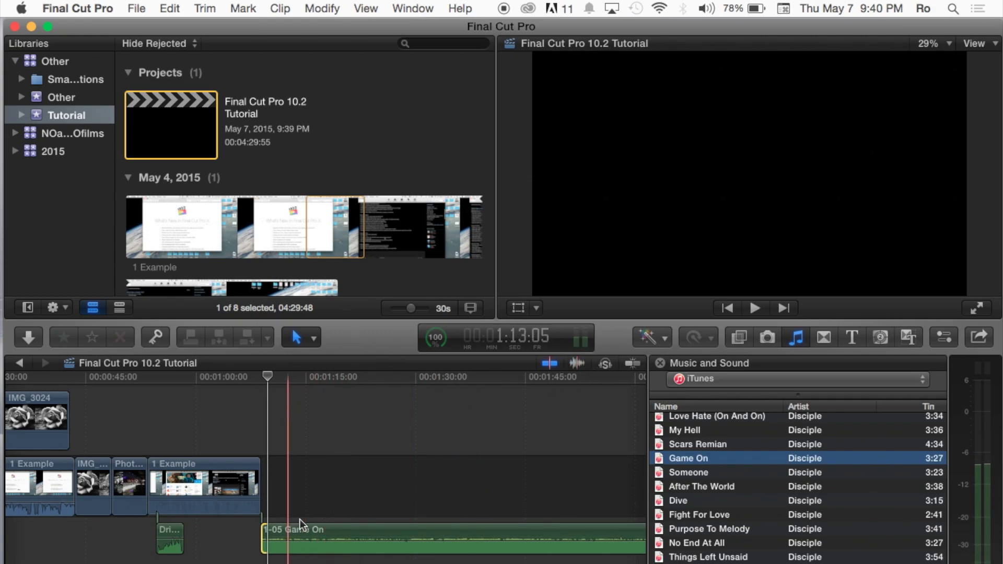
pyautogui.hscroll(8, 362, 501)
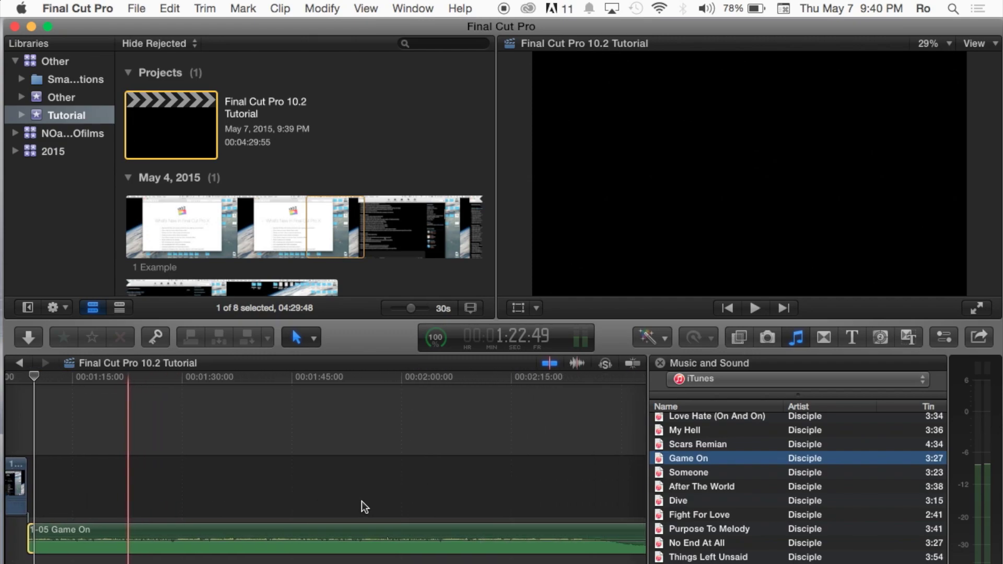
pyautogui.hscroll(-8, 362, 501)
pyautogui.click(262, 531)
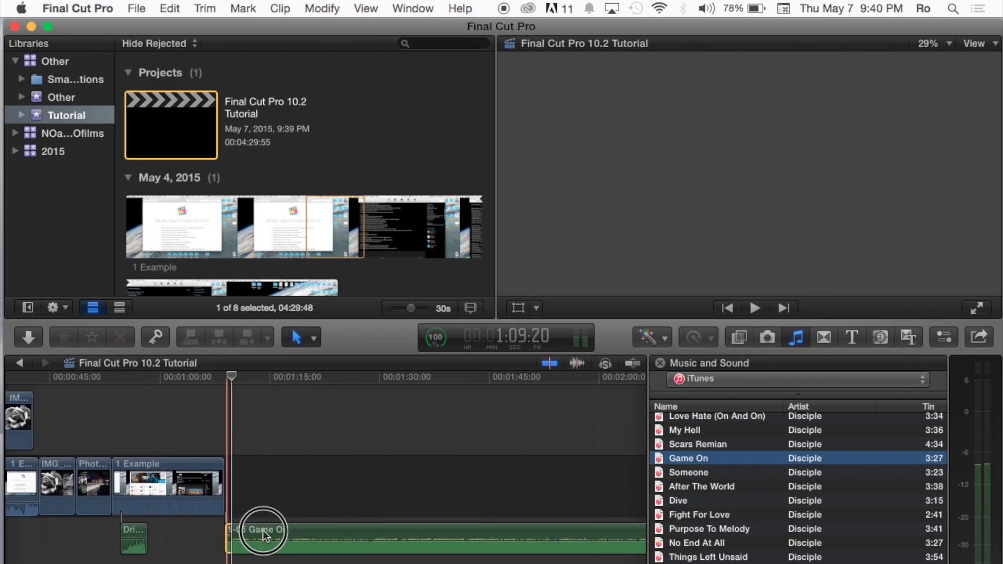
# Move the Game On clip later and trim it down to a few seconds.
pyautogui.moveTo(263, 531); pyautogui.dragTo(311, 539)
pyautogui.hscroll(-8, 311, 539)
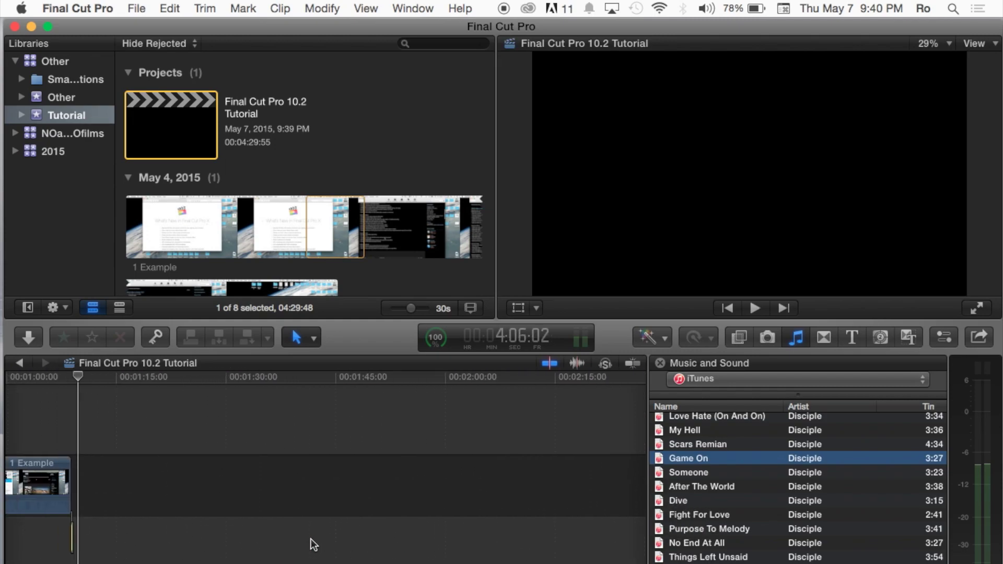
pyautogui.hscroll(-5, 312, 538)
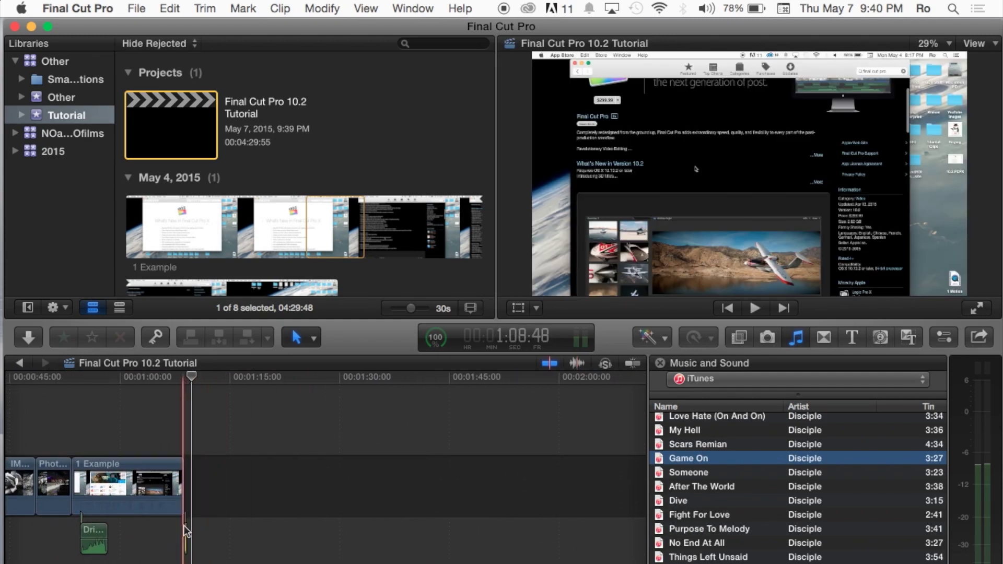
pyautogui.moveTo(185, 525); pyautogui.dragTo(275, 469)
# Connect the short Game On clip beneath the end of 1 Example and play it with the video.
pyautogui.click(212, 426)
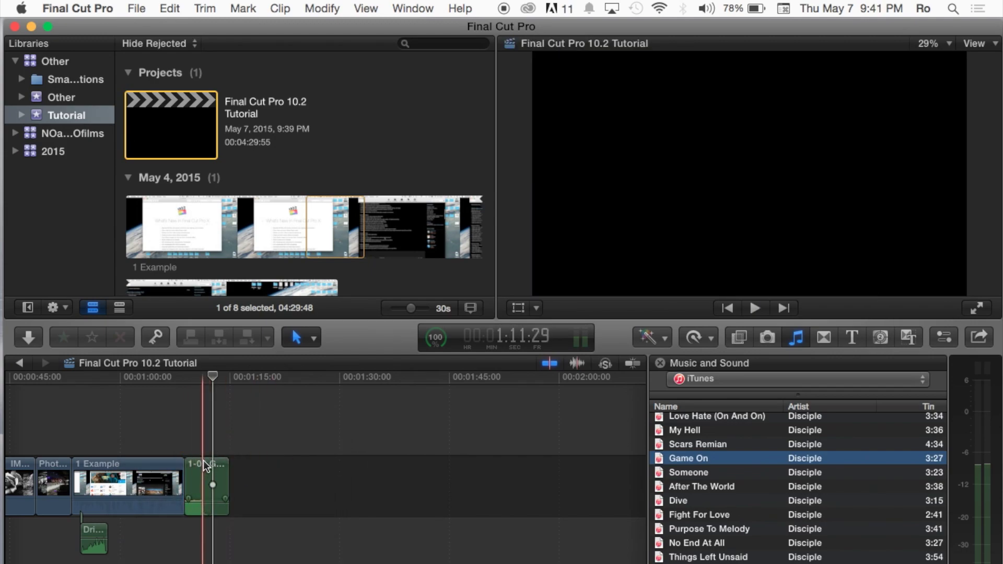
pyautogui.moveTo(204, 461); pyautogui.dragTo(149, 529)
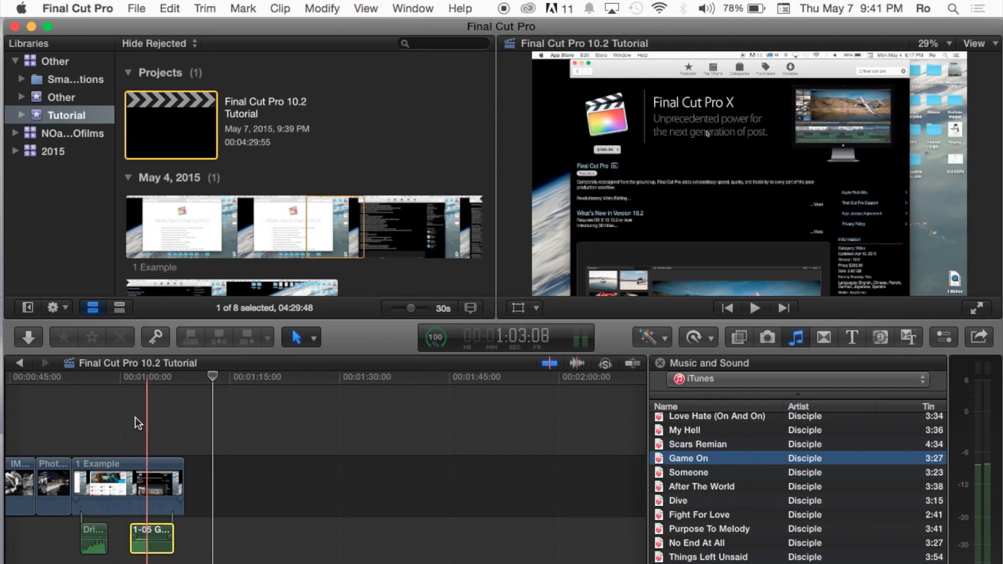
pyautogui.click(135, 420)
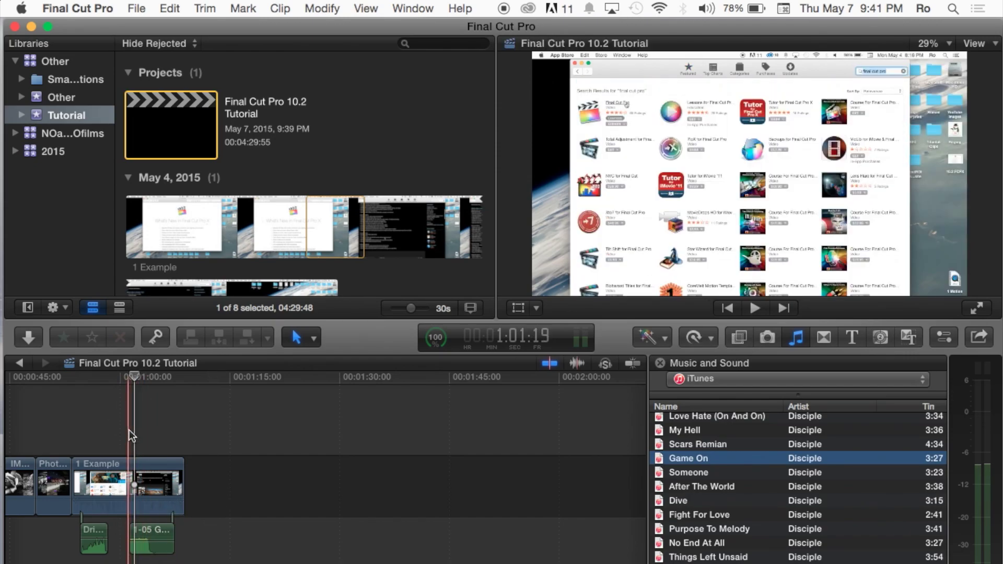
pyautogui.press('space')
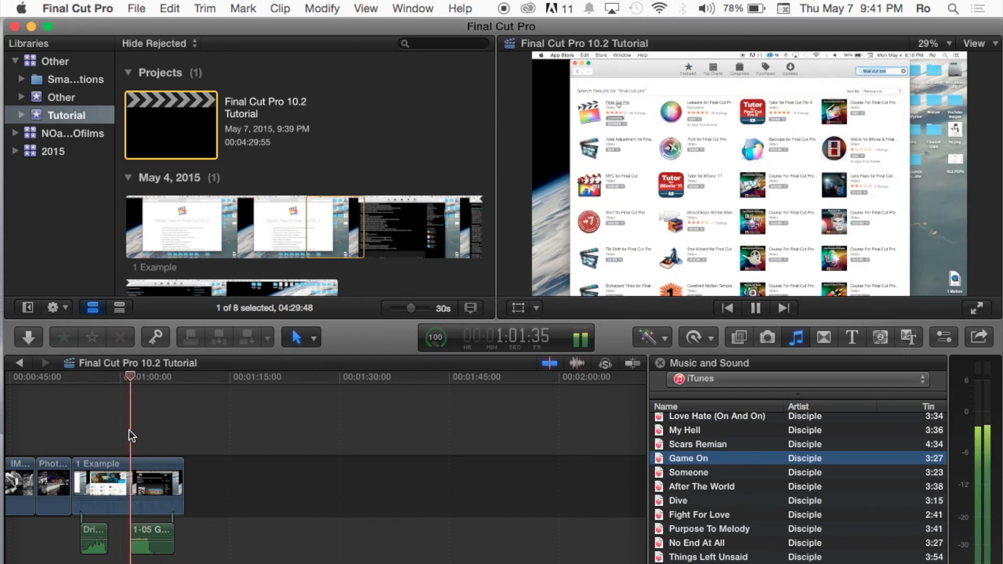
pyautogui.press('space')
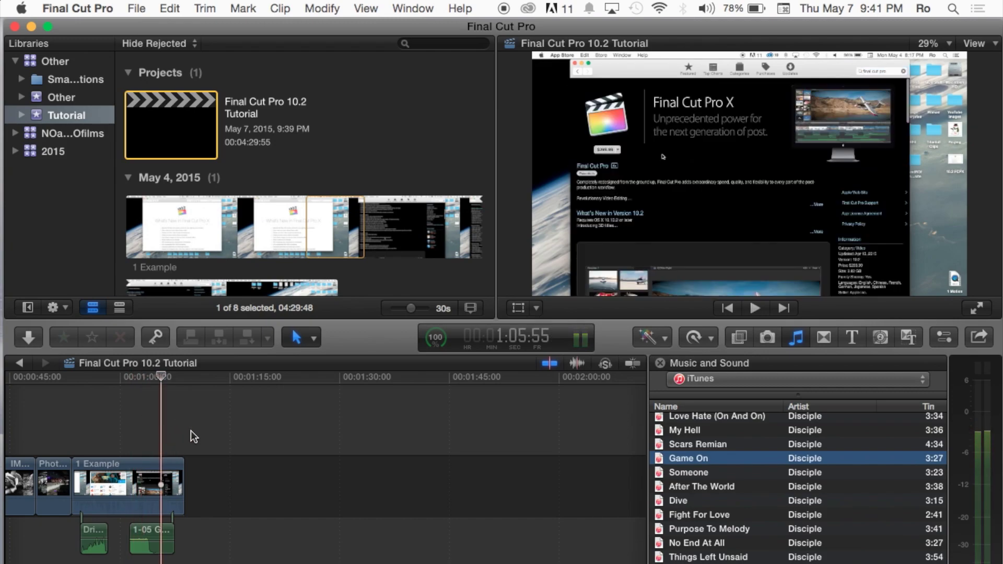
pyautogui.click(280, 433)
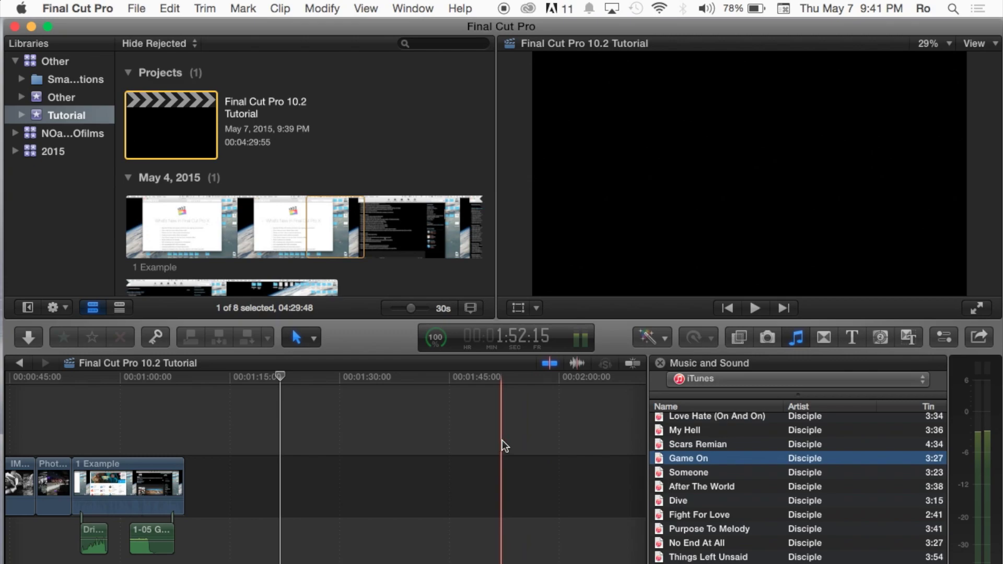
# Set the playhead near one minute and scroll the timeline back to 00:00:00.
pyautogui.click(164, 402)
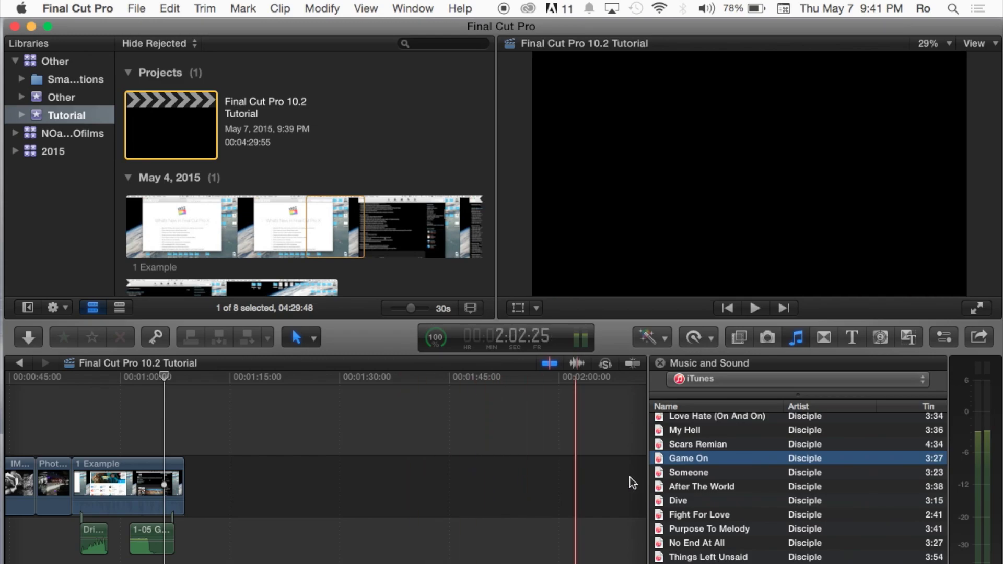
pyautogui.hscroll(-5, 239, 437)
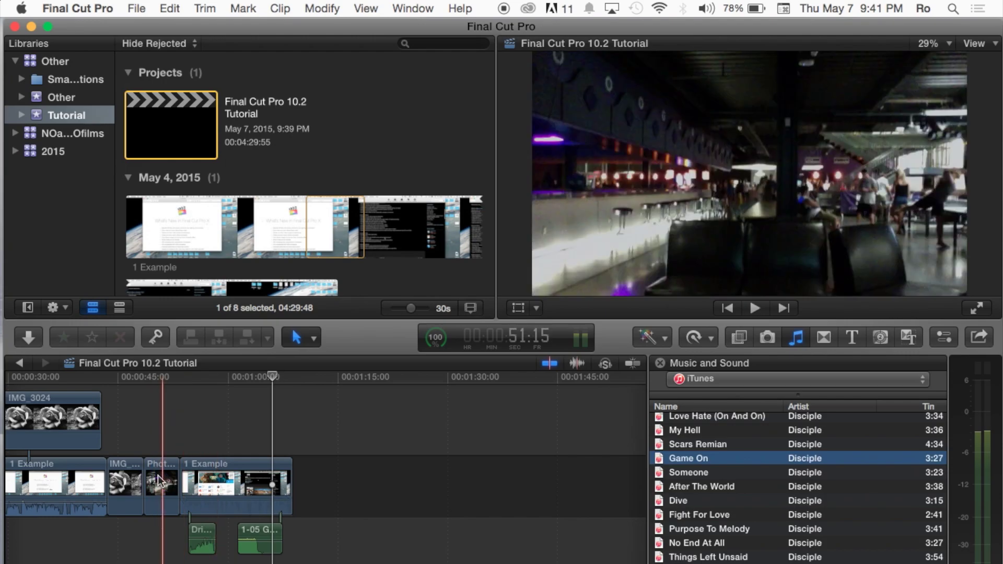
pyautogui.hscroll(-2, 149, 447)
pyautogui.hscroll(-10, 309, 426)
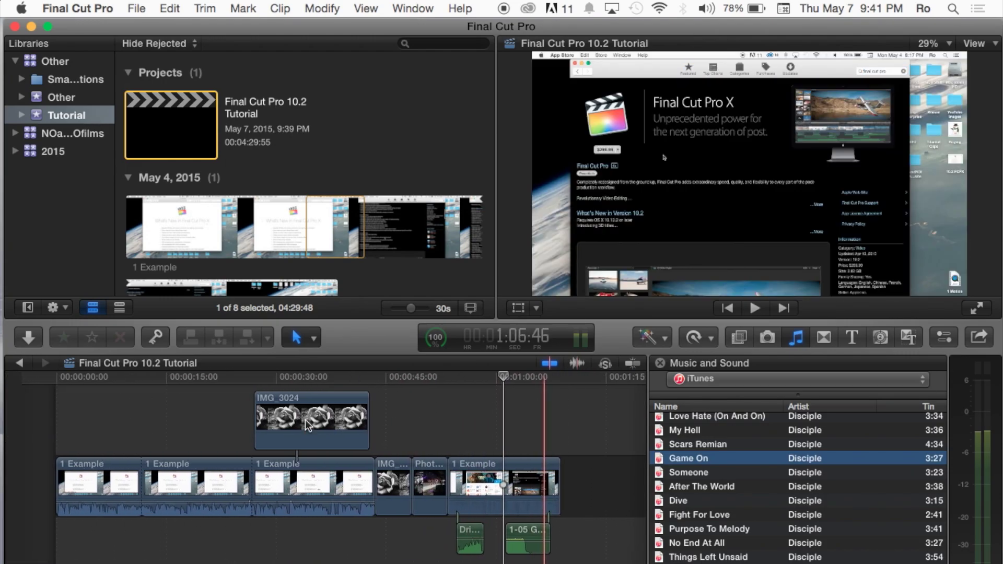